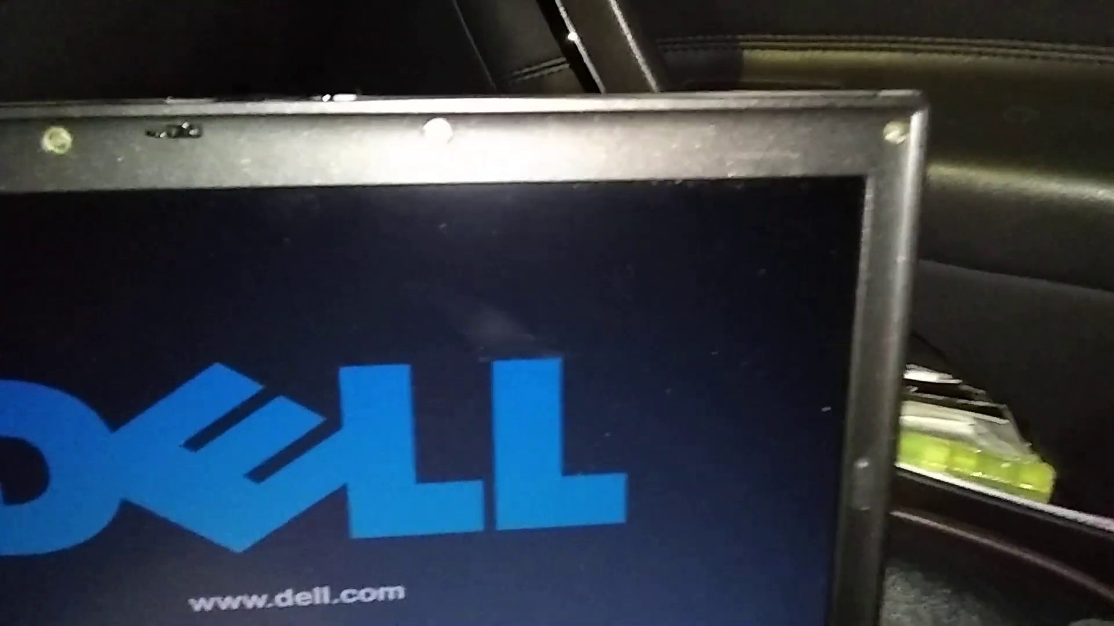
Press F2 at the Dell startup logo to enter BIOS Setup
key(F2)
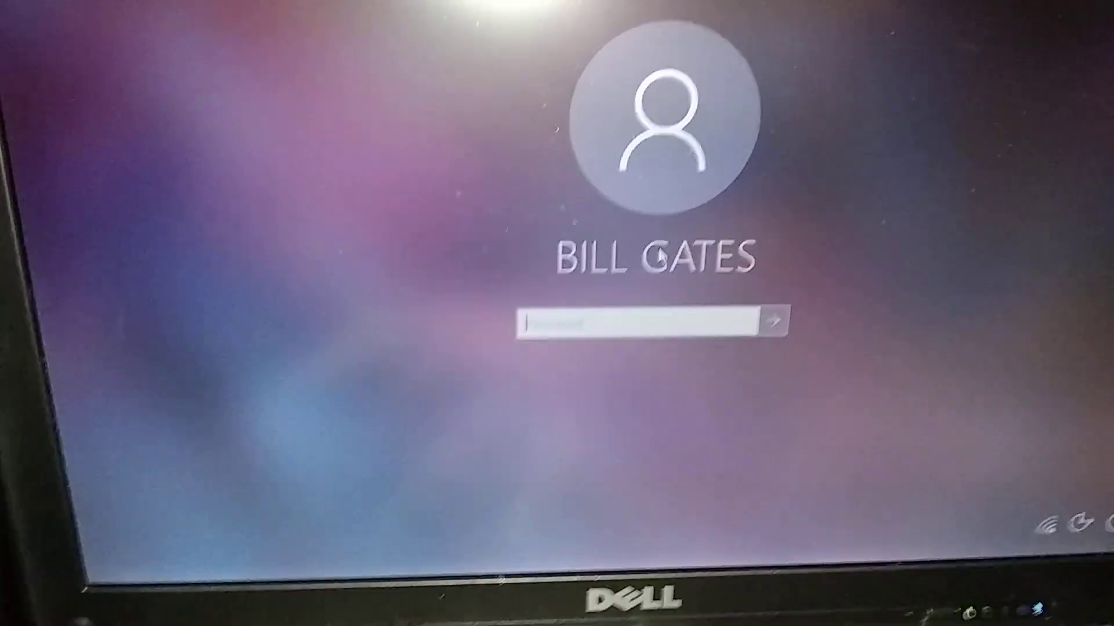
text(abc)
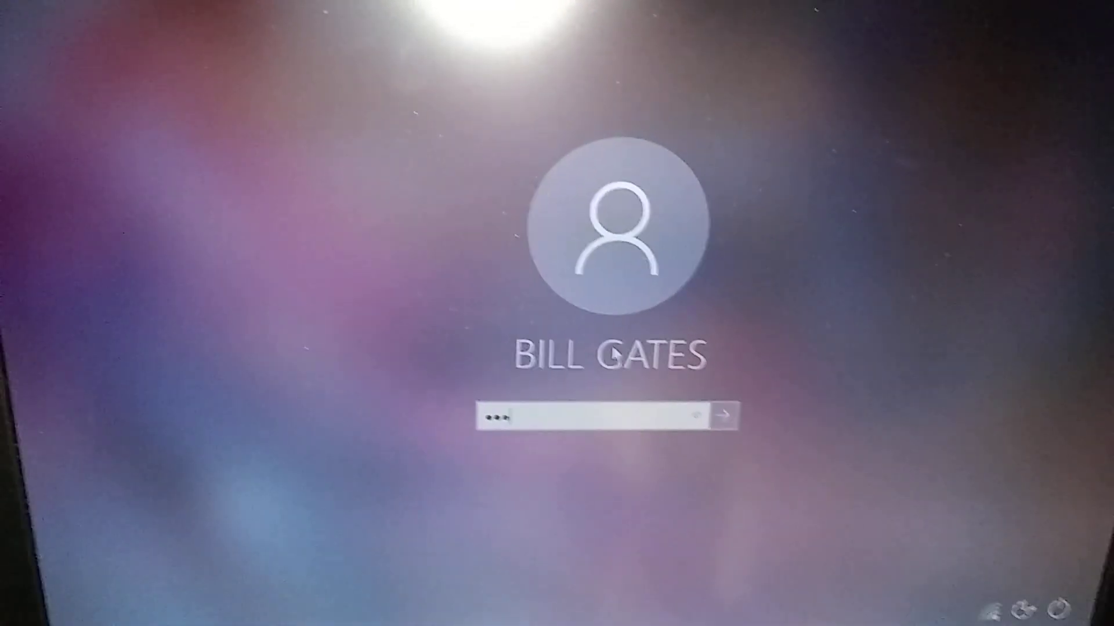
text(def)
Submit the account password to sign in to Windows
key(Return)
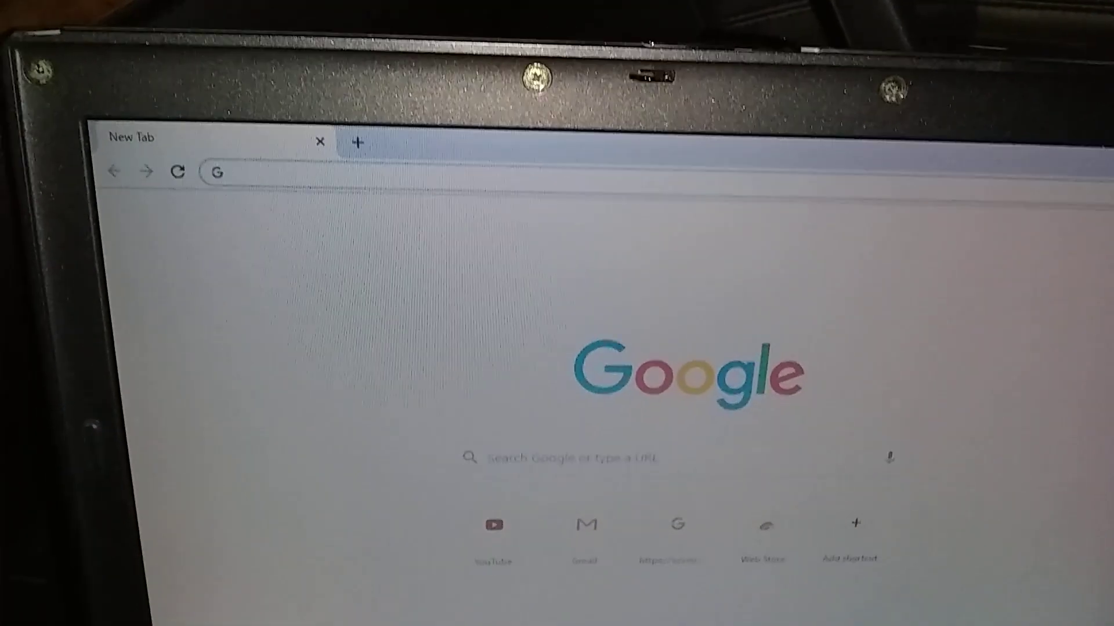
Search Google for 'dell support' from the new-tab search box
click(501, 459)
text(dell)
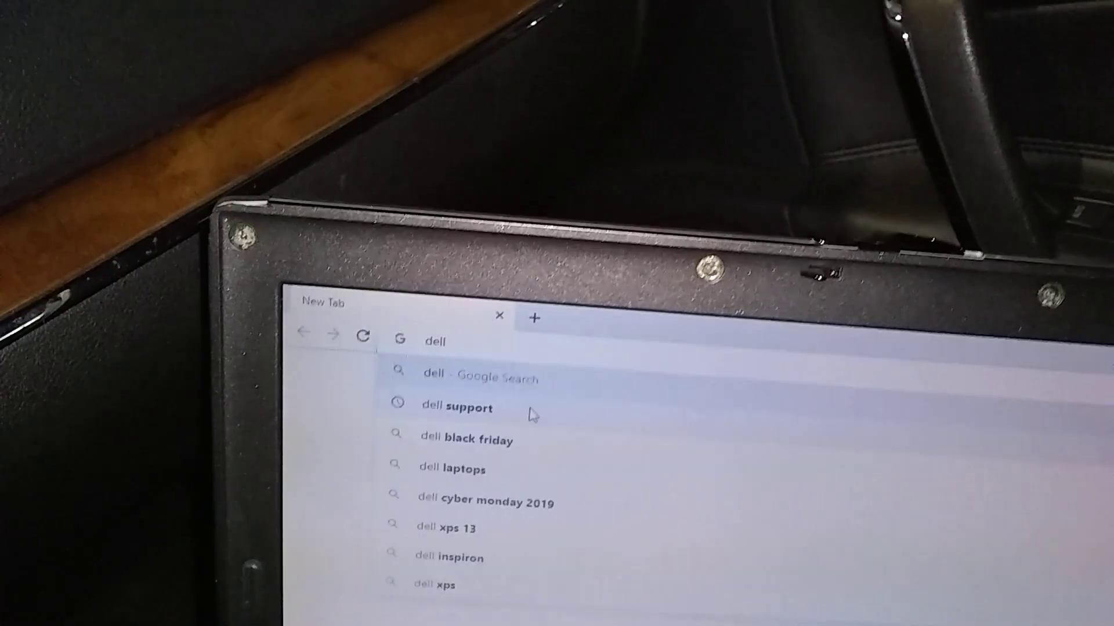
click(478, 428)
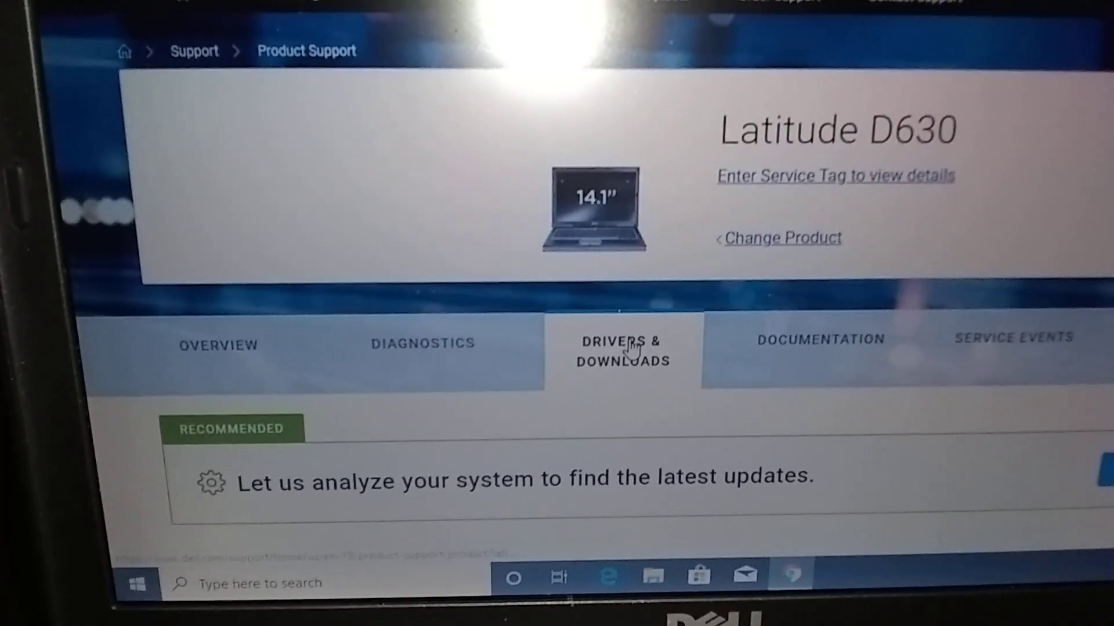
scroll(642, 340, down, 4)
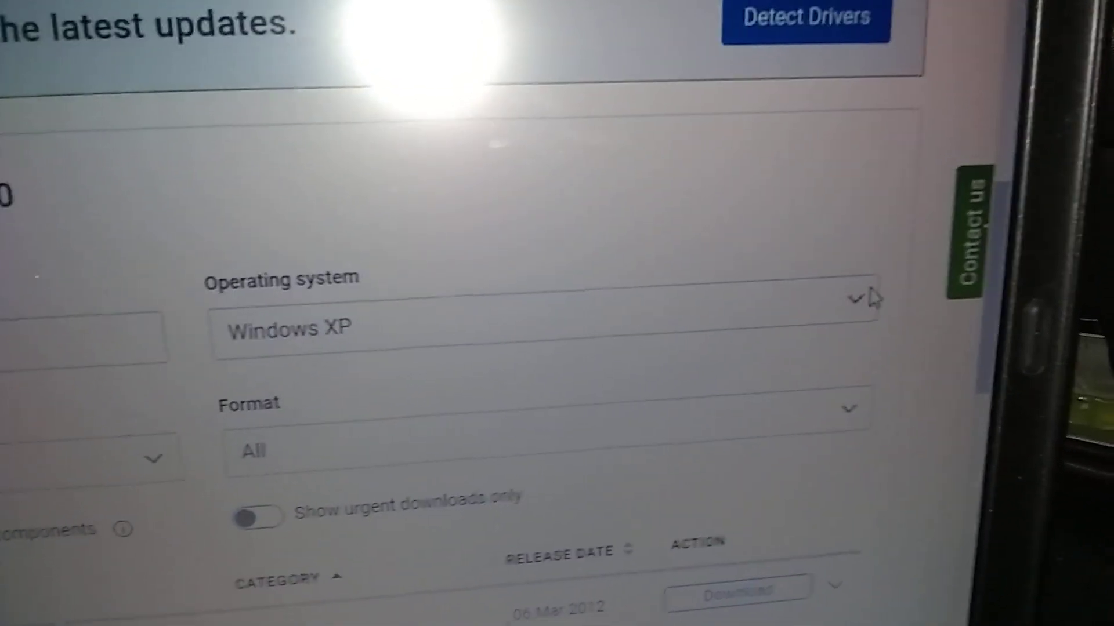
Open the Operating system dropdown in the Latitude D630 driver finder
click(857, 306)
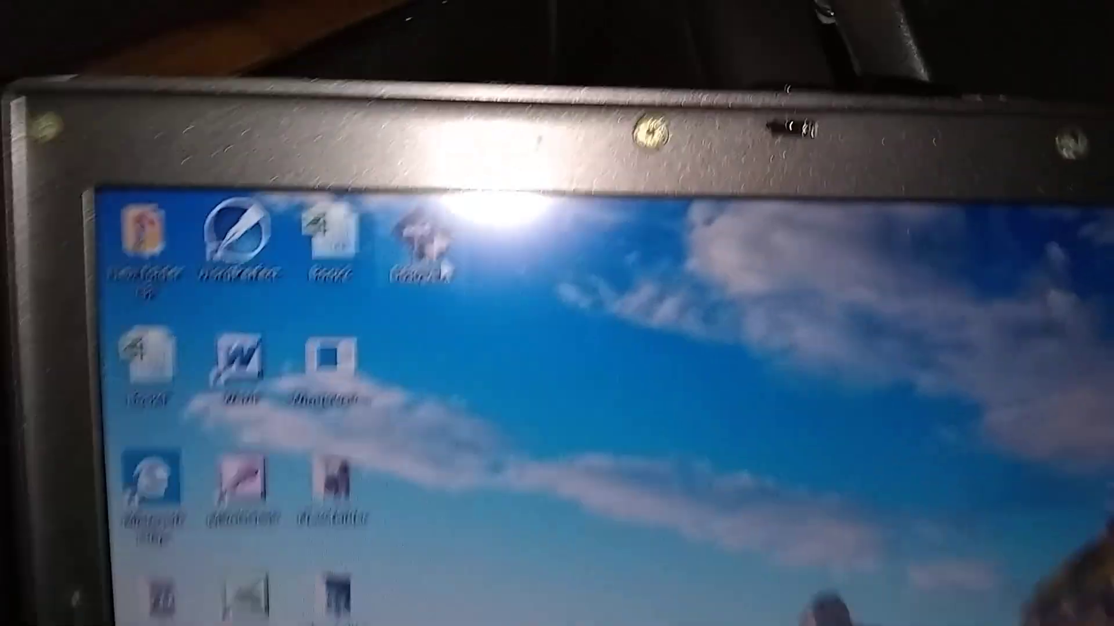
Move the D630_A19 desktop icon aside and launch the BIOS update
drag(375, 253, 447, 418)
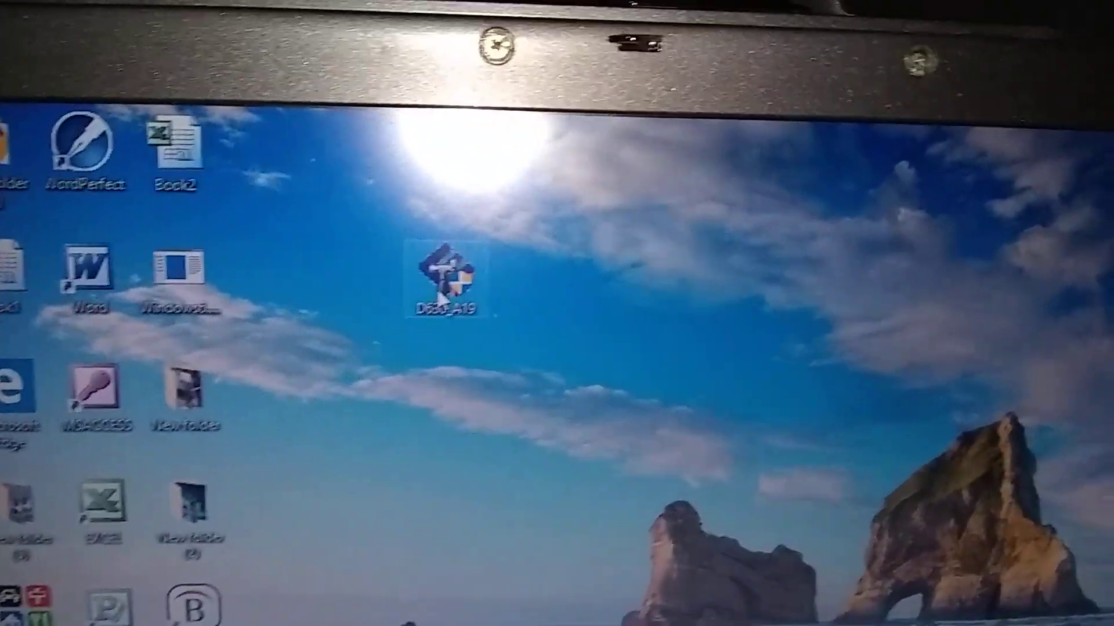
double_click(444, 283)
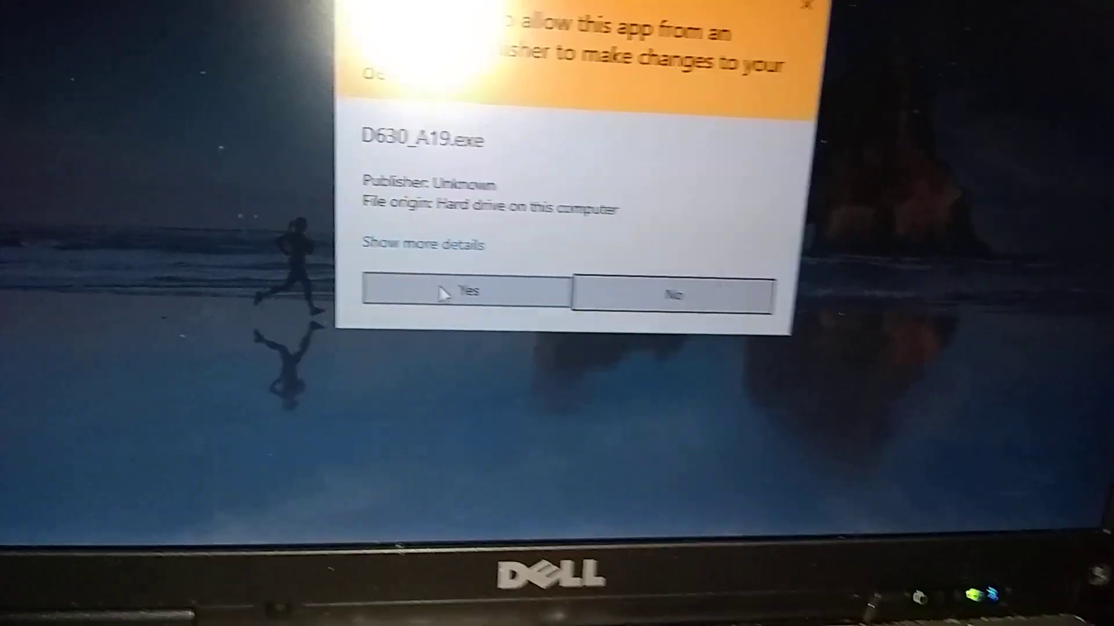
Allow the BIOS Flash A19 utility to make changes in User Account Control
click(445, 294)
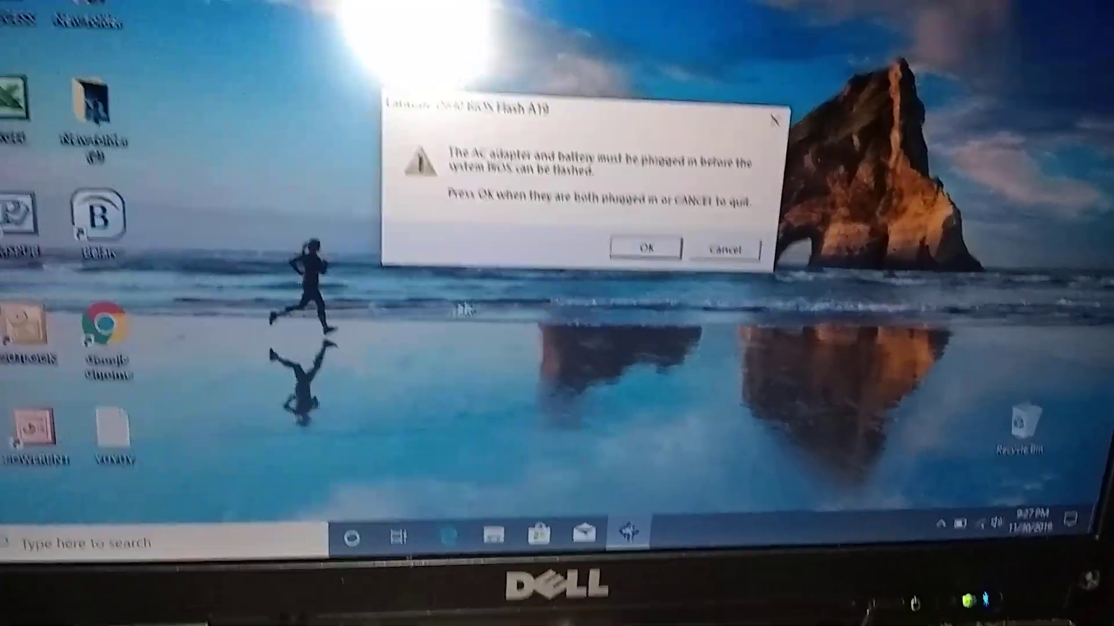